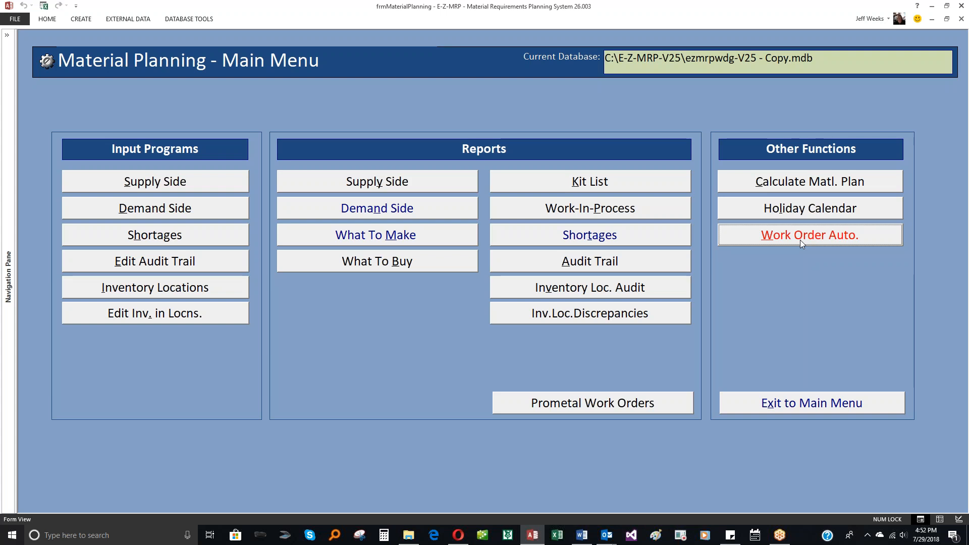
- Review the Supply Side Maintenance records of parts WDG-000, SA-2 and SA-1, and return to the Material Planning menu
click(165, 187)
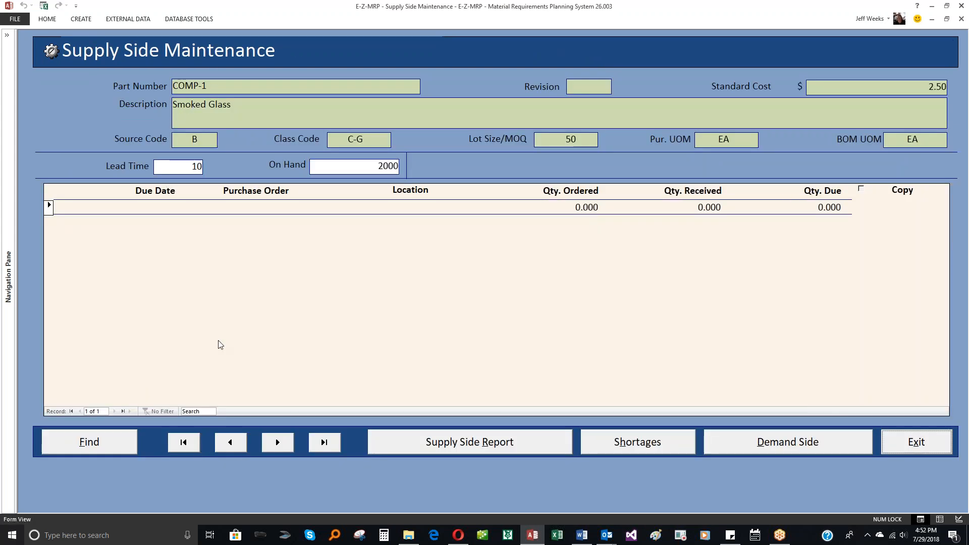
click(215, 87)
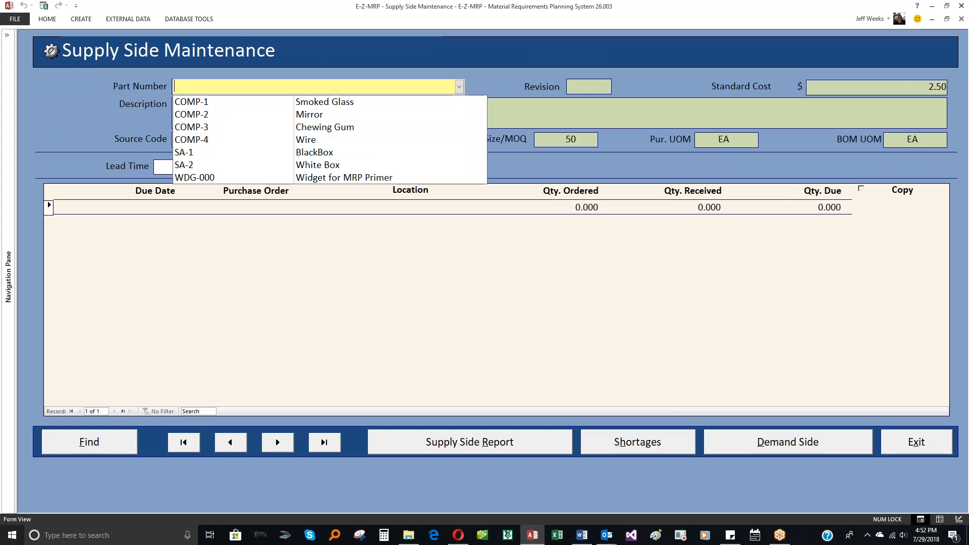
click(195, 175)
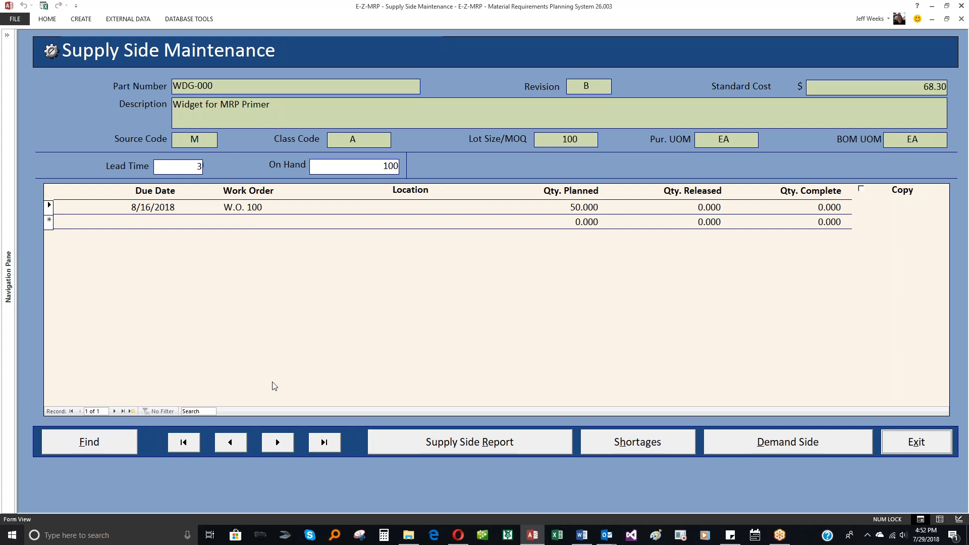
click(242, 446)
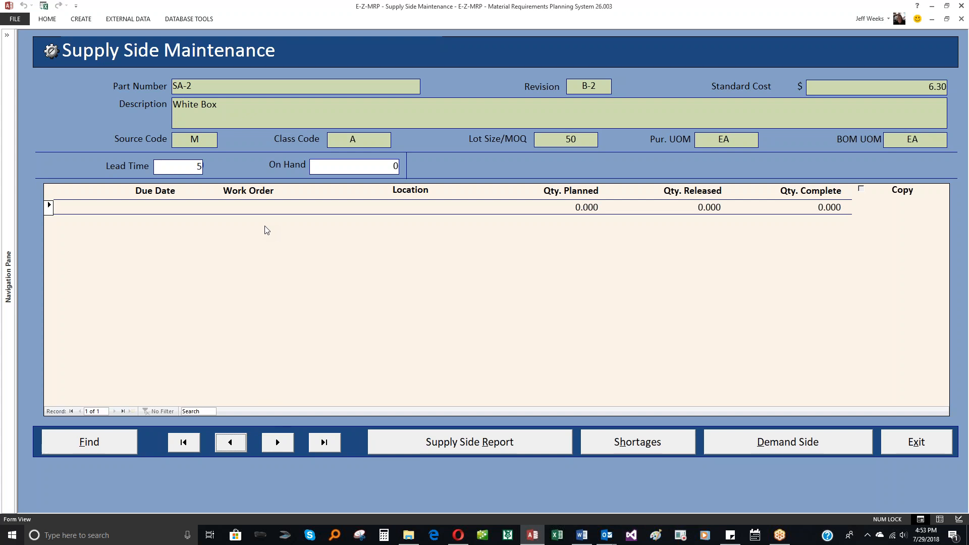
click(232, 444)
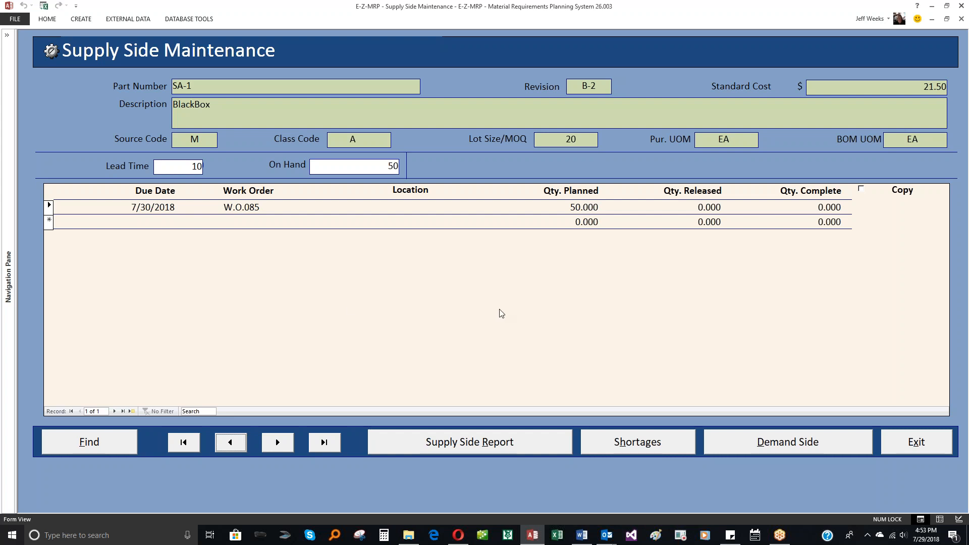
click(915, 447)
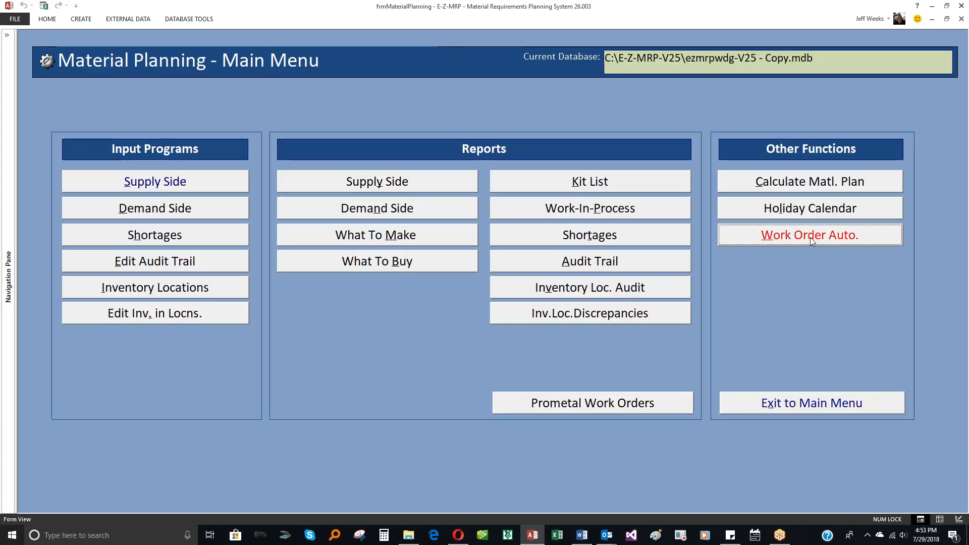
- Run the material plan calculation with the existing settings and return to the Material Planning menu
click(780, 186)
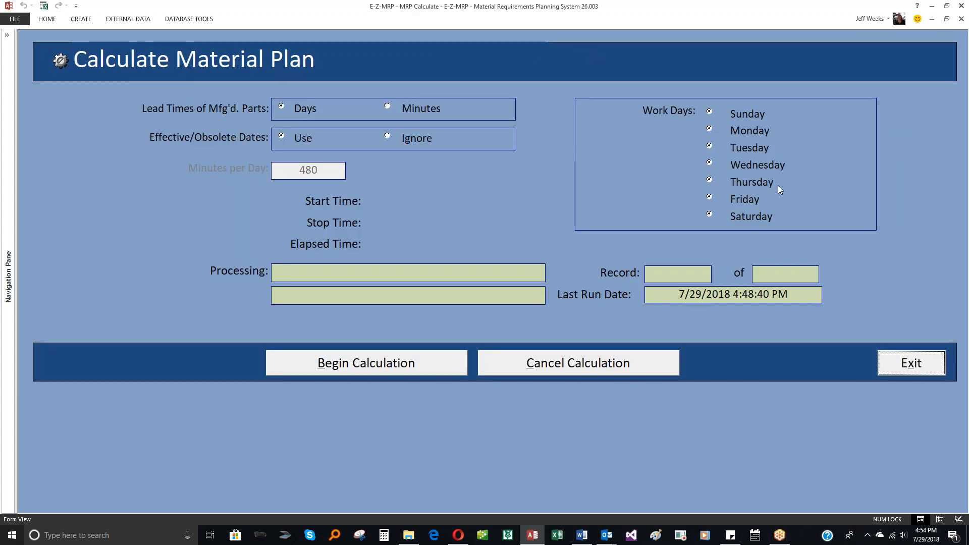
click(446, 361)
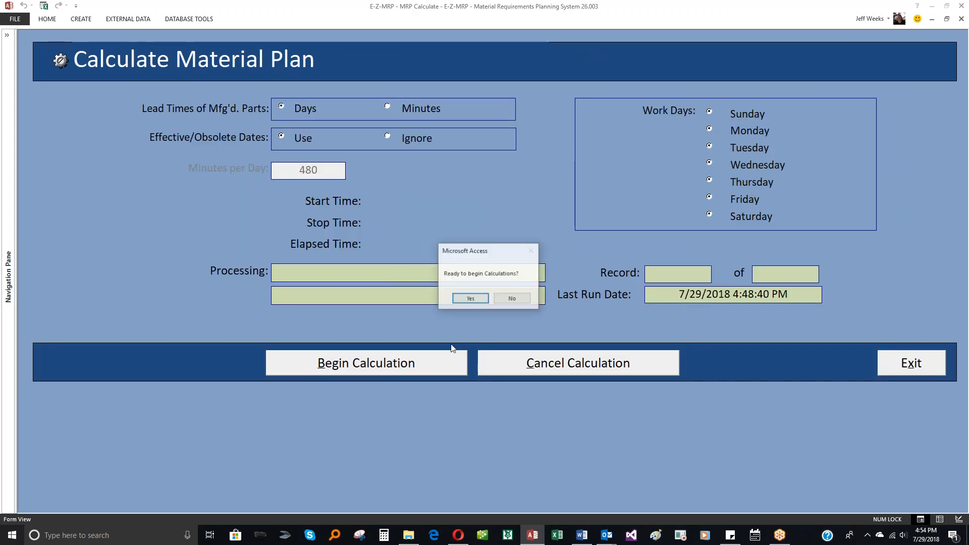
click(466, 301)
click(510, 302)
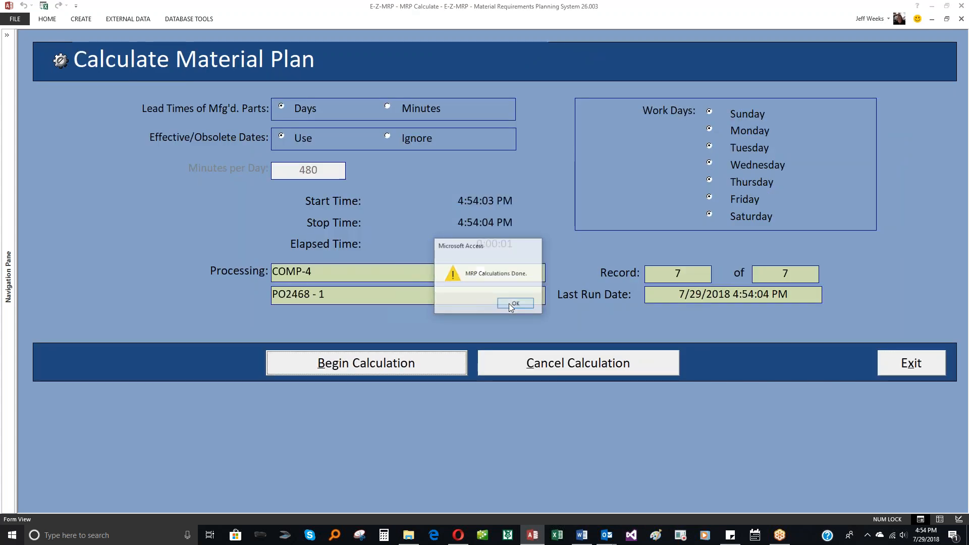
click(904, 359)
- Open the Create Work Orders form in Work Order Automation
click(794, 237)
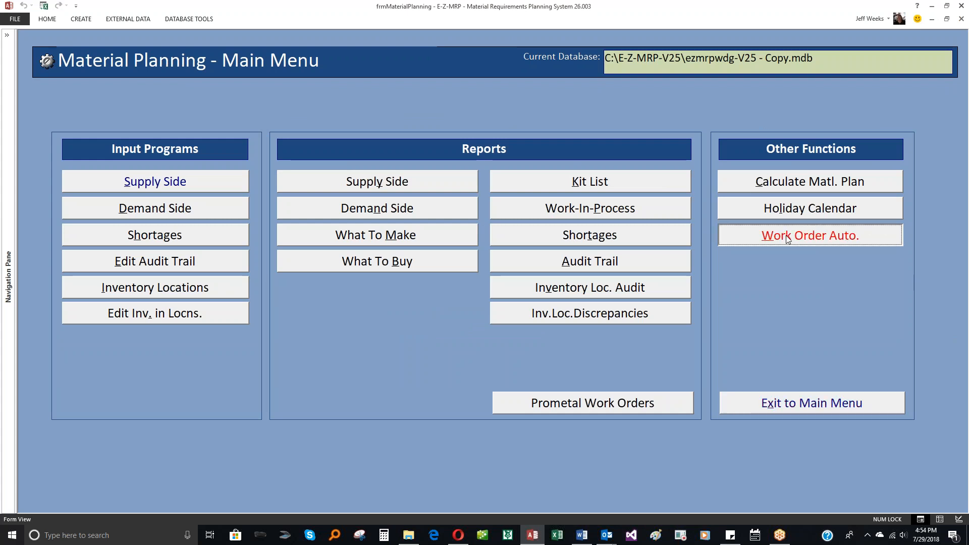
click(629, 212)
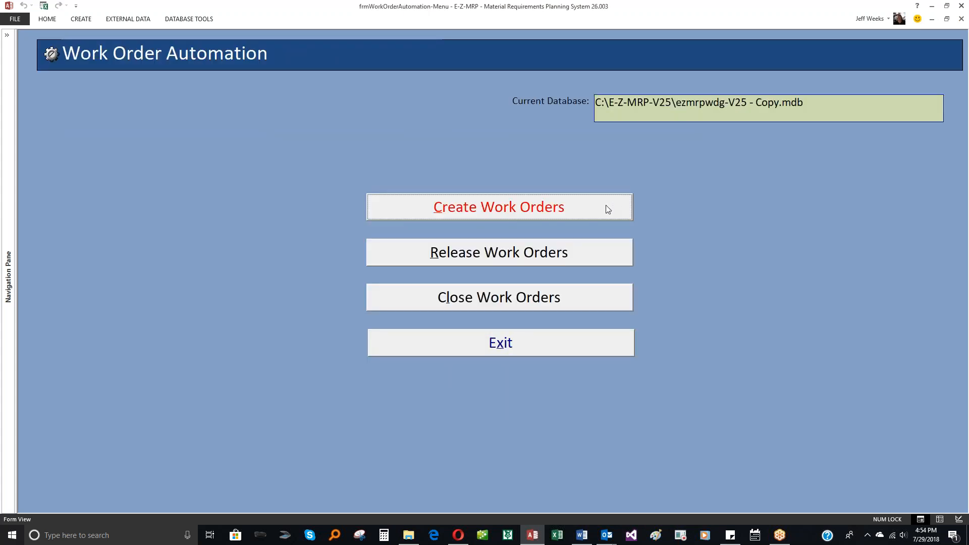
click(594, 250)
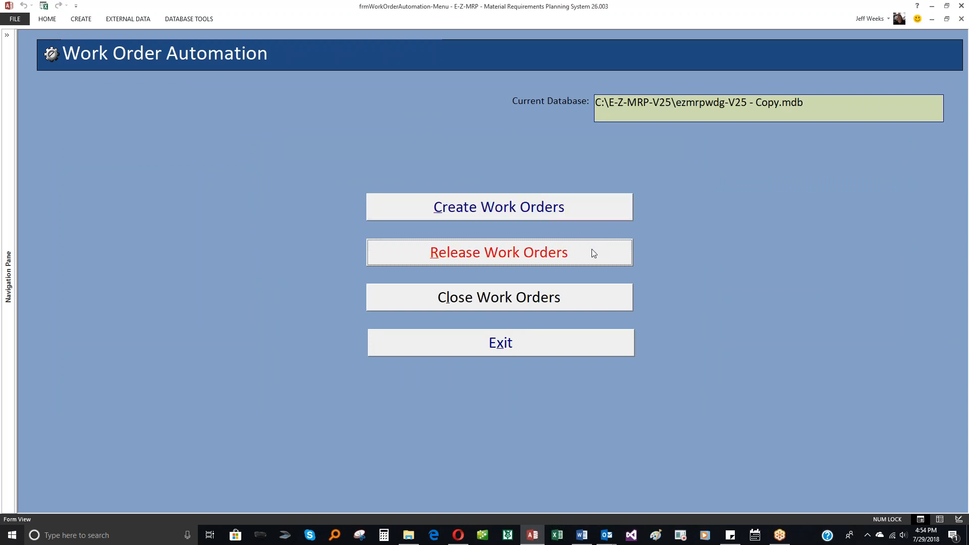
click(592, 298)
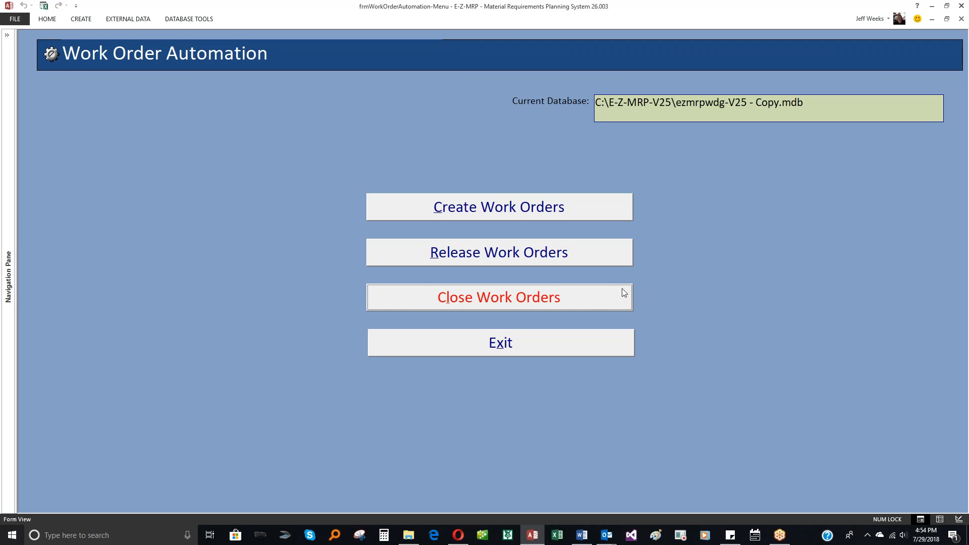
click(612, 216)
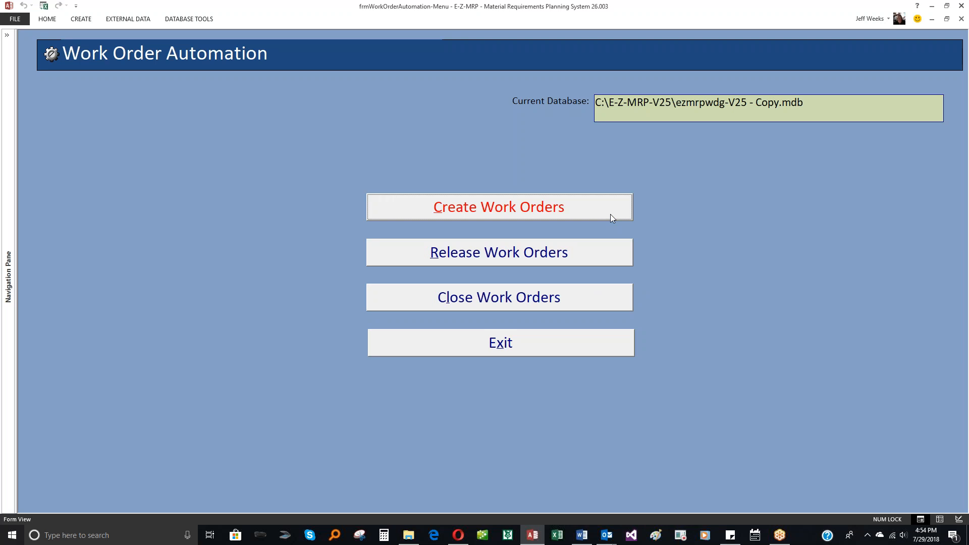
click(604, 256)
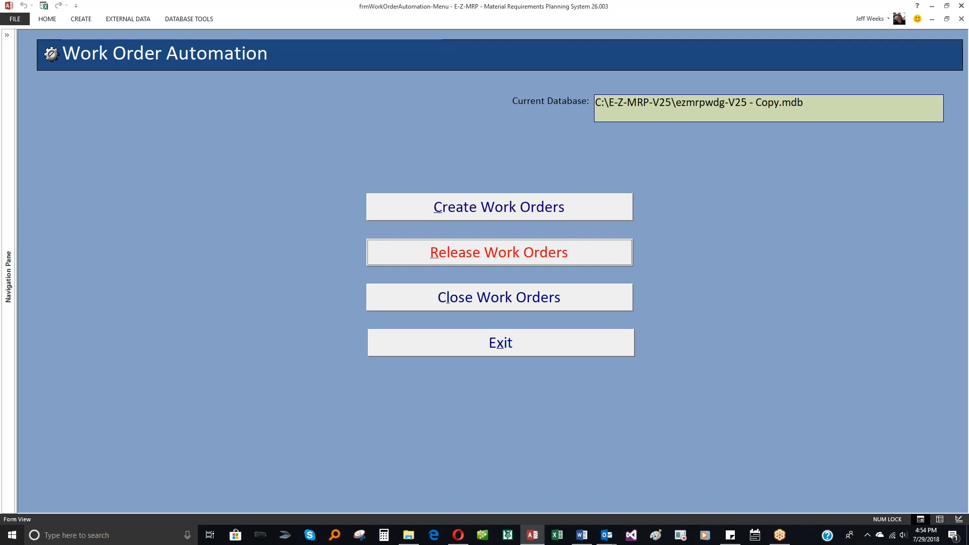
key(Tab)
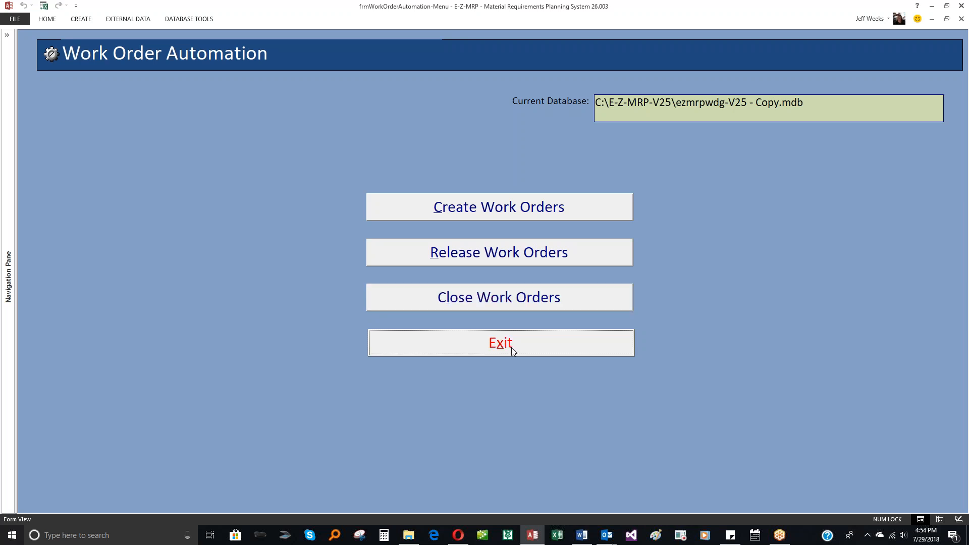
click(466, 211)
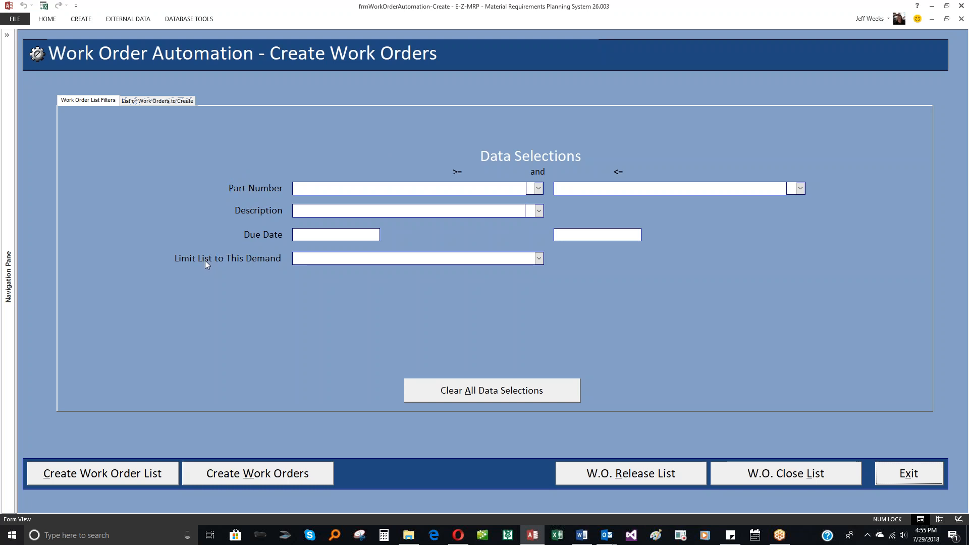
- Try limiting the work order list to the Safety Stock demand, and clear all data selections
click(539, 260)
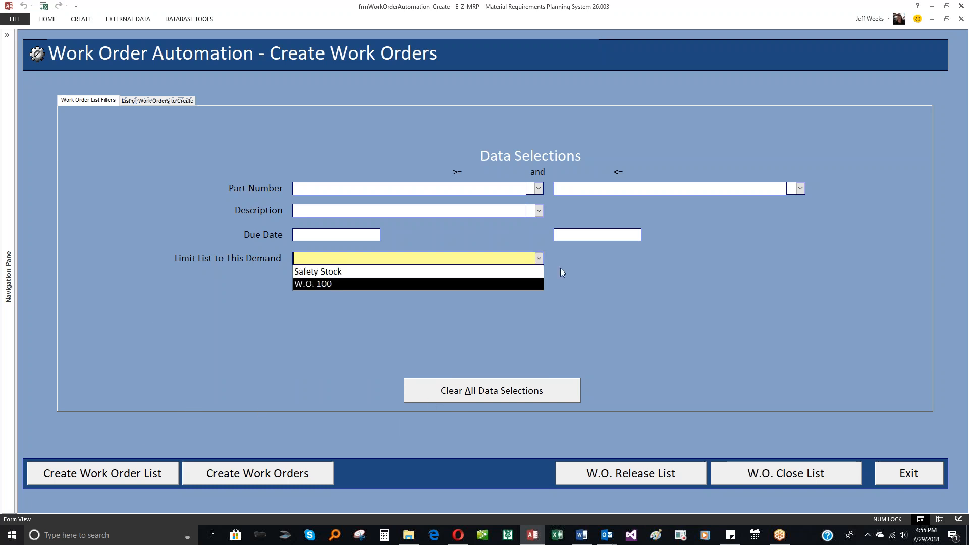
click(540, 261)
click(538, 259)
click(479, 272)
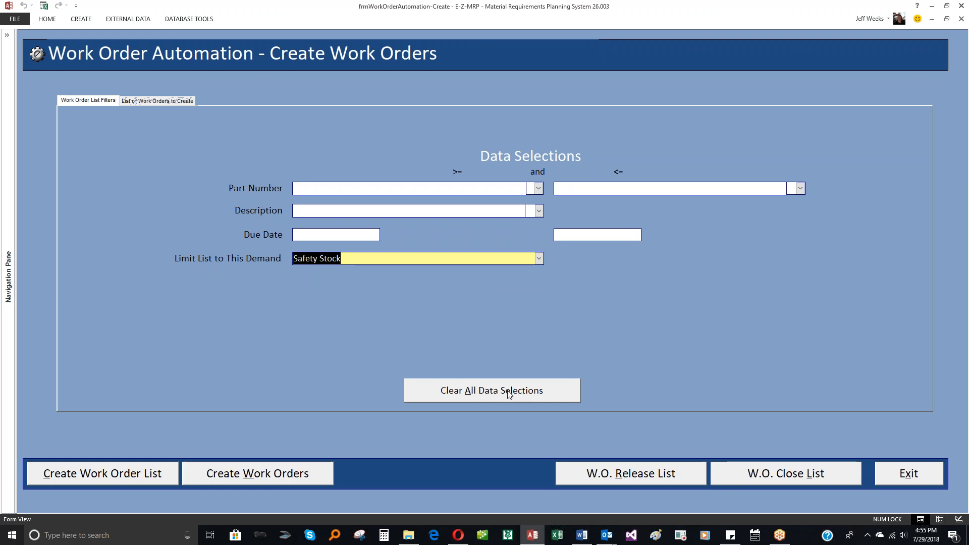
click(490, 394)
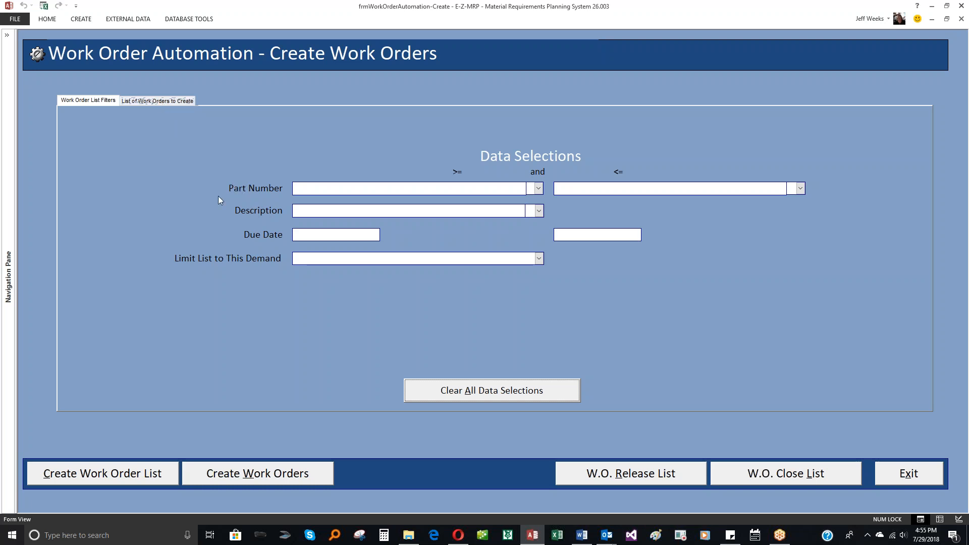
- Generate the list of work orders to create without any filters
click(163, 102)
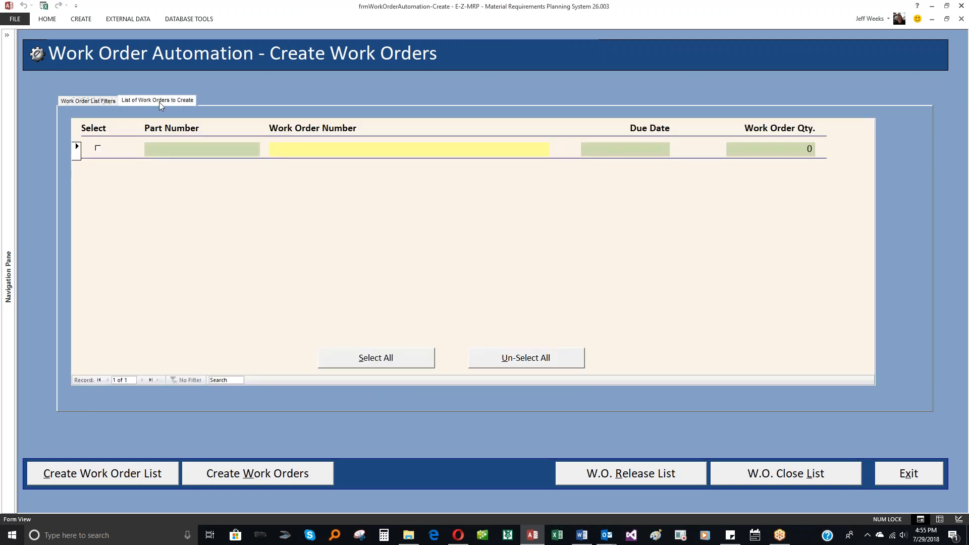
click(107, 99)
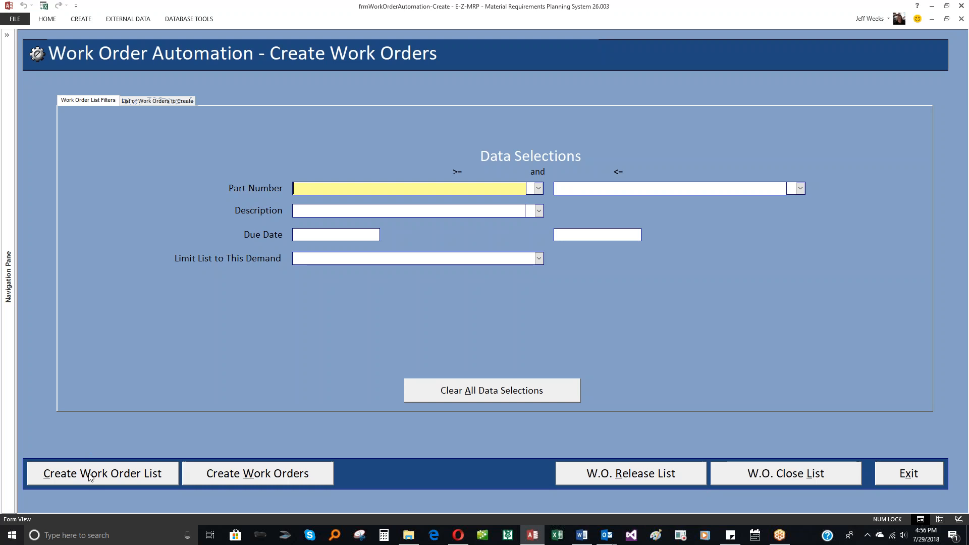
click(115, 476)
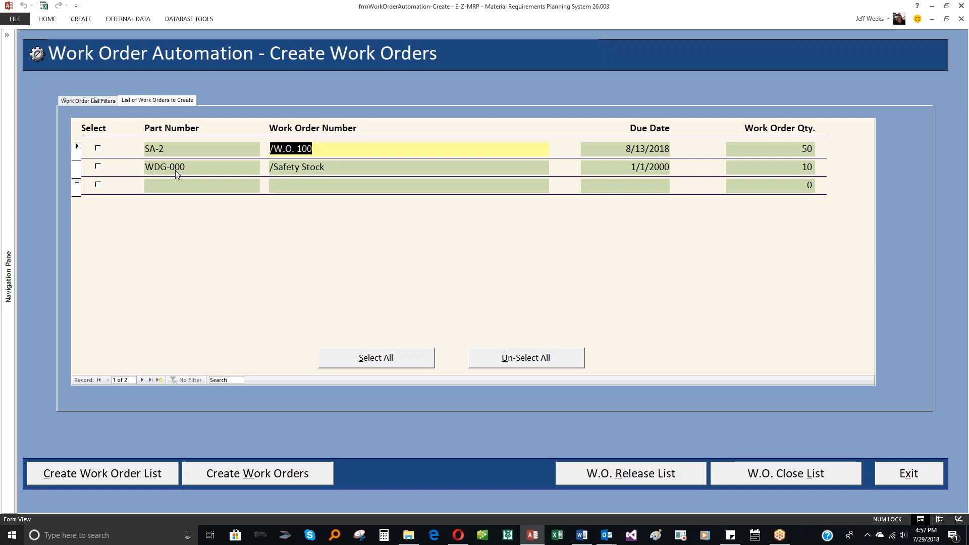
- Select only the WDG-000 /Safety Stock entry in the list and create its work order
click(365, 362)
click(530, 365)
click(99, 167)
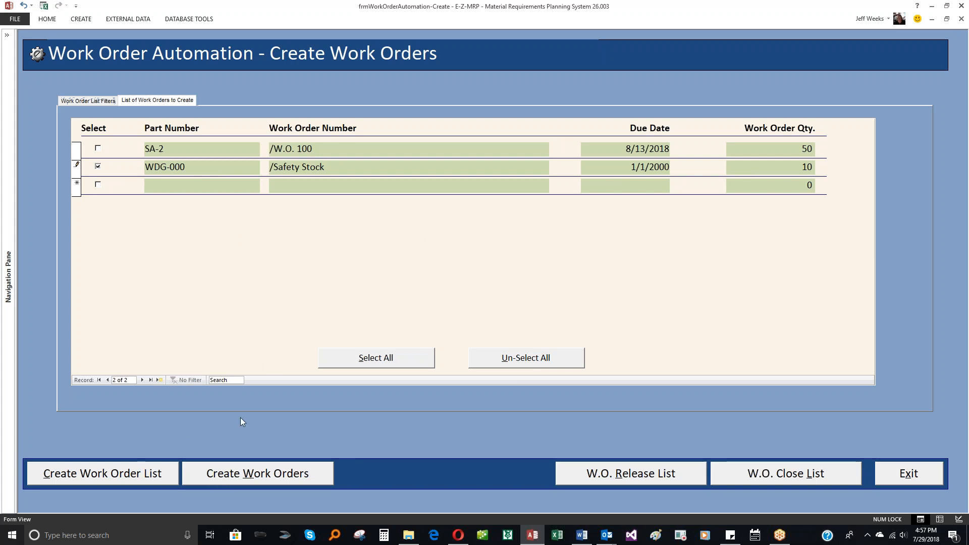
click(263, 482)
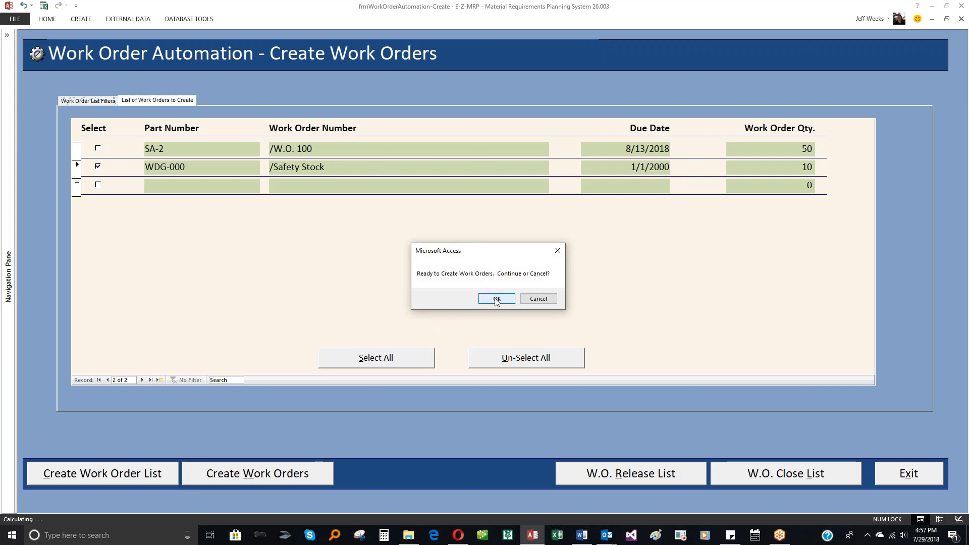
click(496, 299)
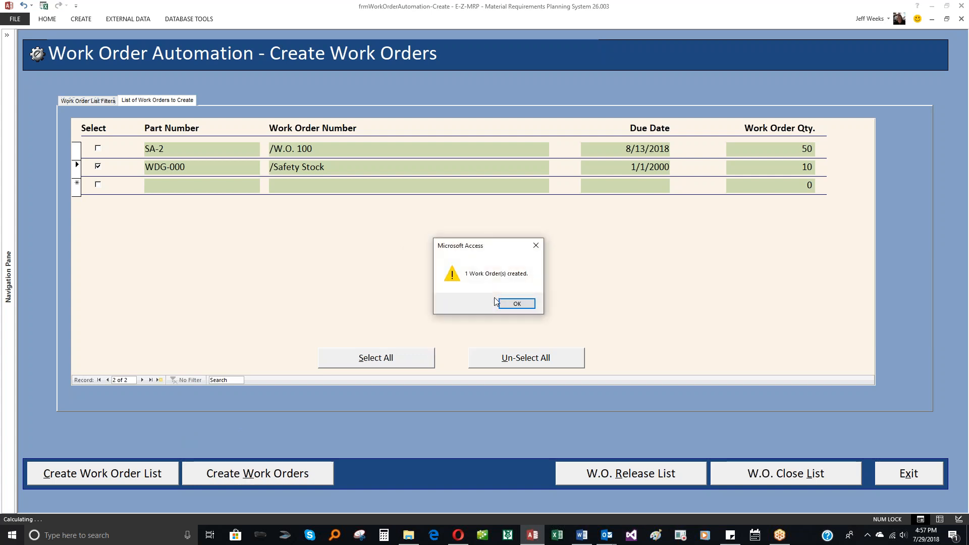
click(524, 305)
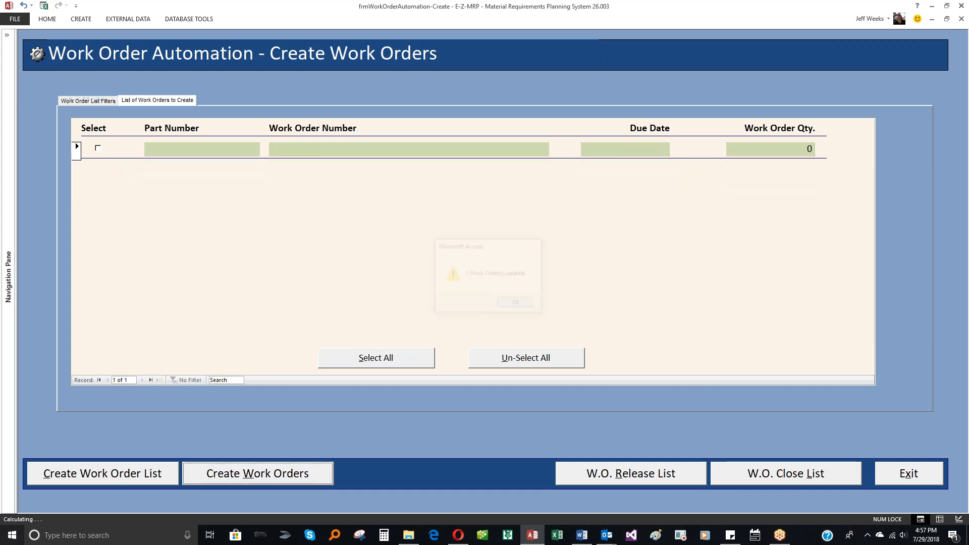
- Generate the work order release list, check its entries, and leave the Release Work Orders form
click(635, 474)
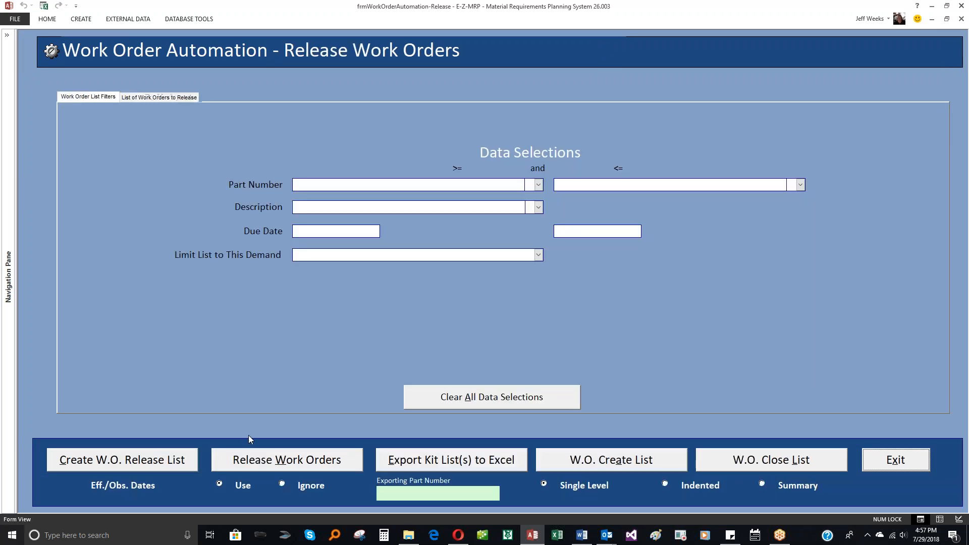
click(168, 464)
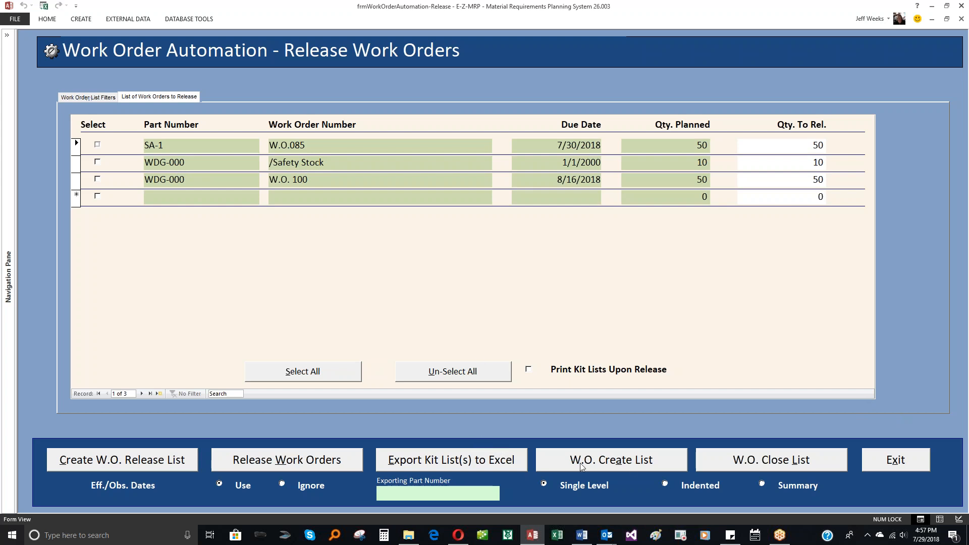
click(889, 469)
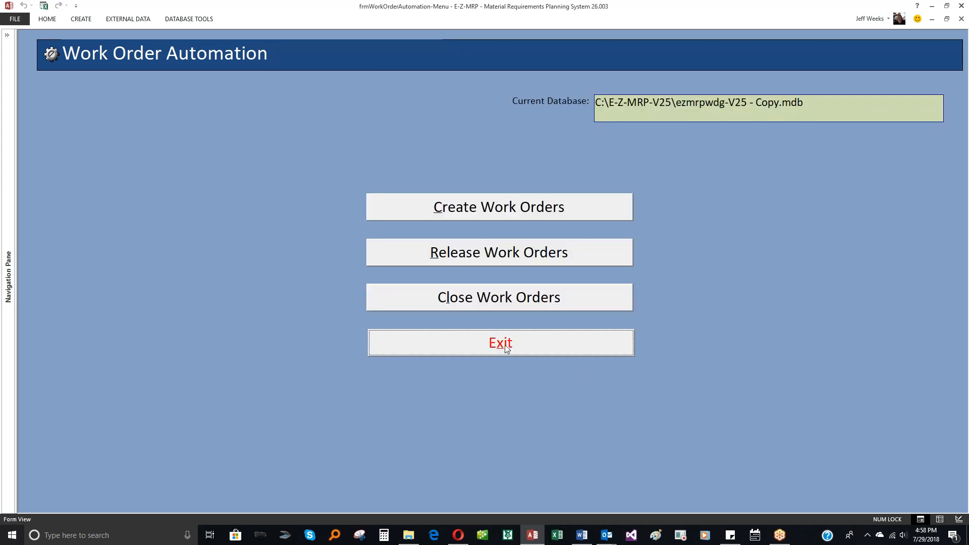
- Leave Work Order Automation and recalculate the material plan to include the new WDG-000 work order
click(506, 348)
click(765, 187)
click(381, 359)
click(469, 303)
click(515, 303)
click(909, 363)
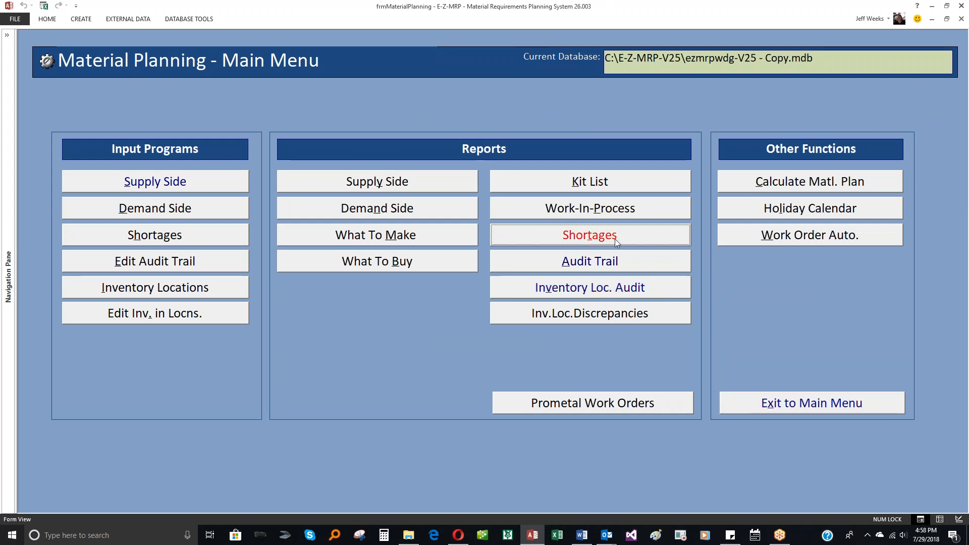
- Reopen the Create Work Orders form and generate a new list of work orders to create
click(763, 236)
click(532, 206)
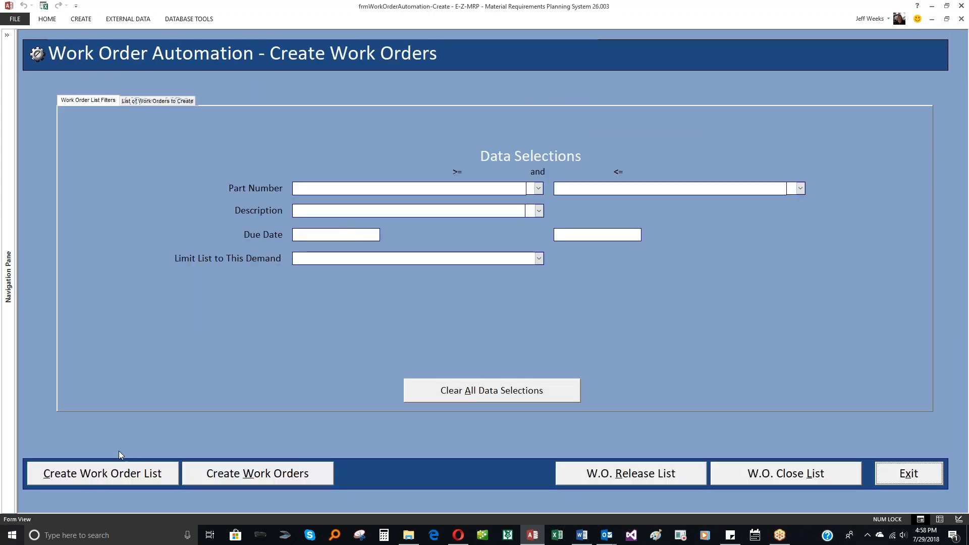
click(124, 476)
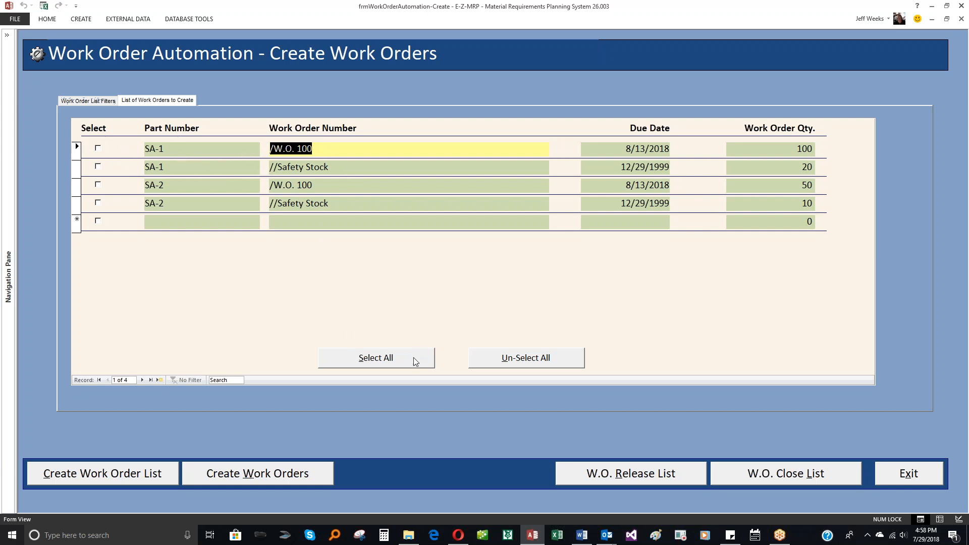
- Select all listed SA-1 and SA-2 entries and create their work orders
click(394, 359)
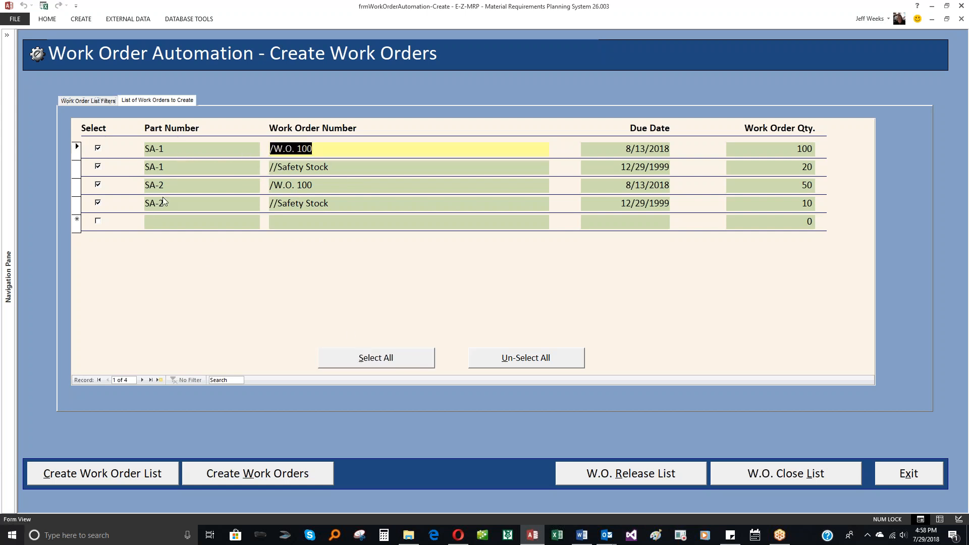
click(251, 476)
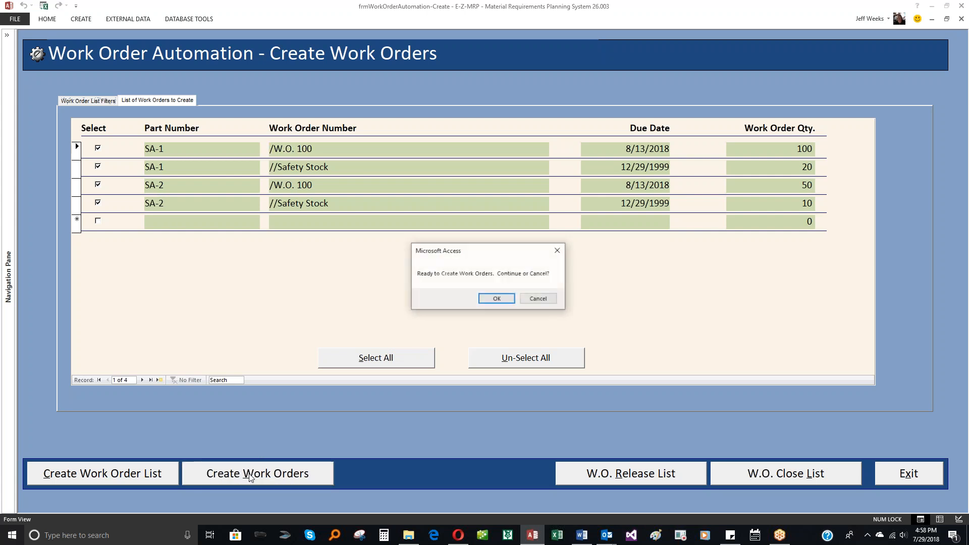
click(489, 300)
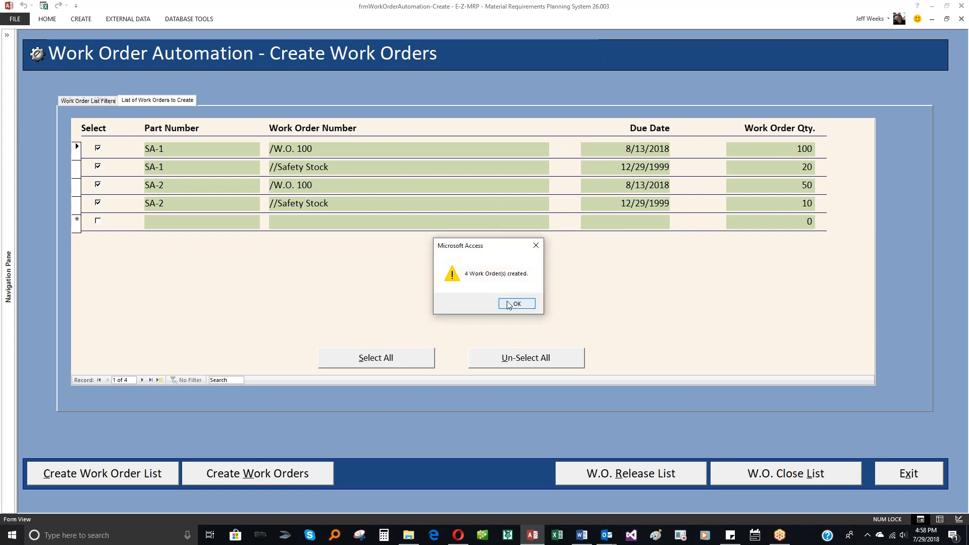
- Switch to the Release Work Orders form, generate its release list to check the new SA-1 and SA-2 orders, and return to the list filters
click(513, 303)
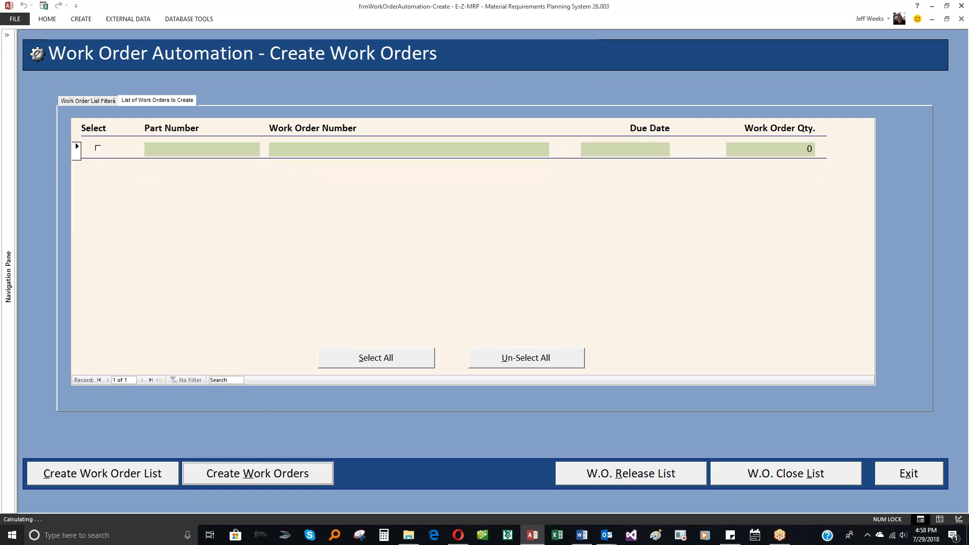
click(622, 478)
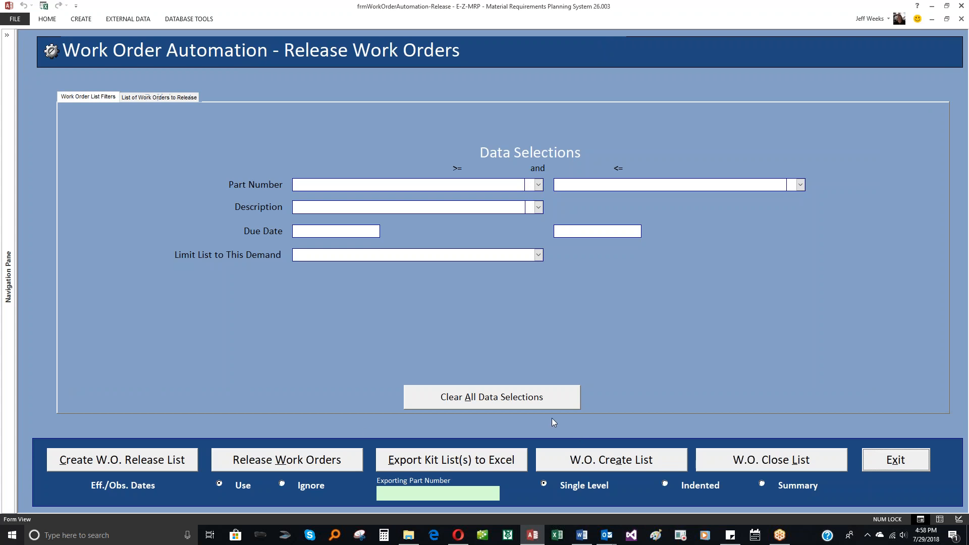
click(183, 465)
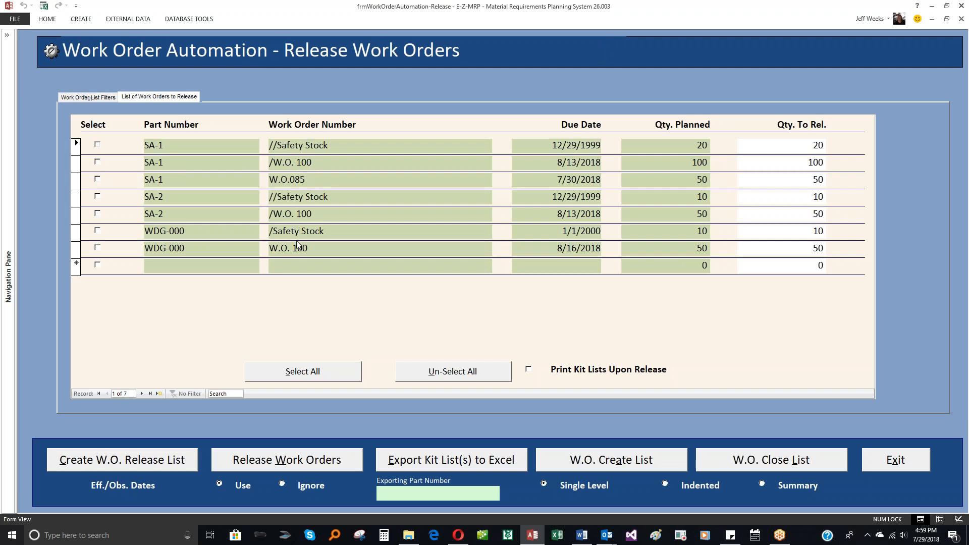
click(95, 99)
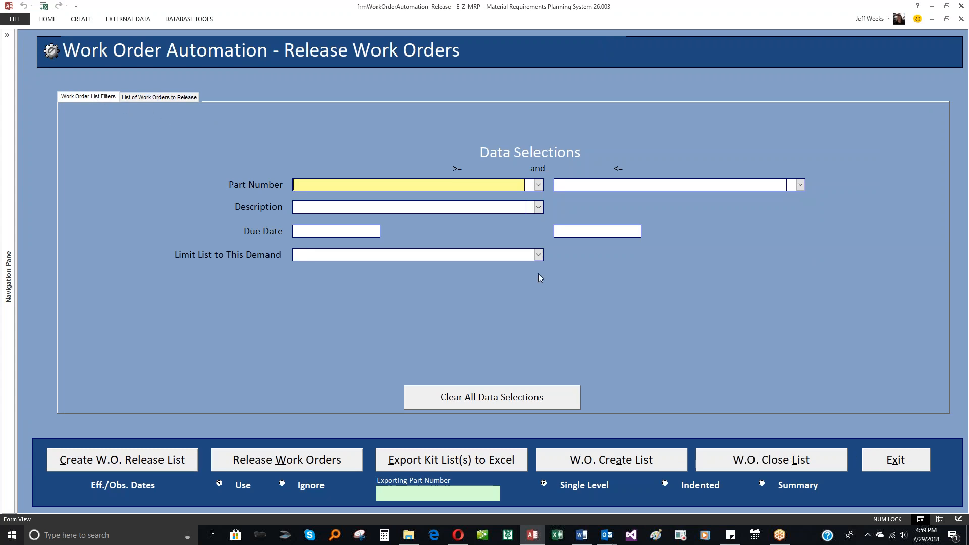
- Exit Work Order Automation and recalculate the material plan with the new SA-1 and SA-2 work orders included
click(895, 460)
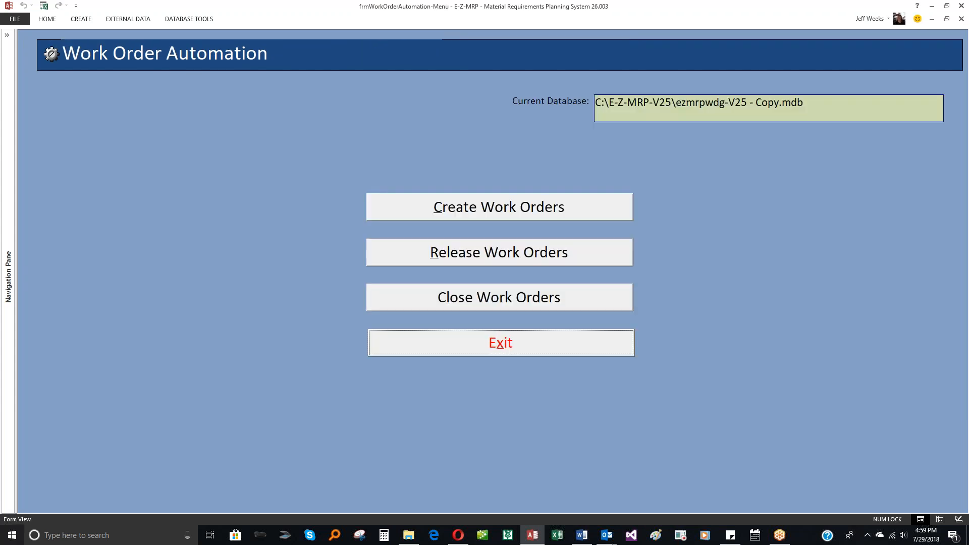
click(562, 353)
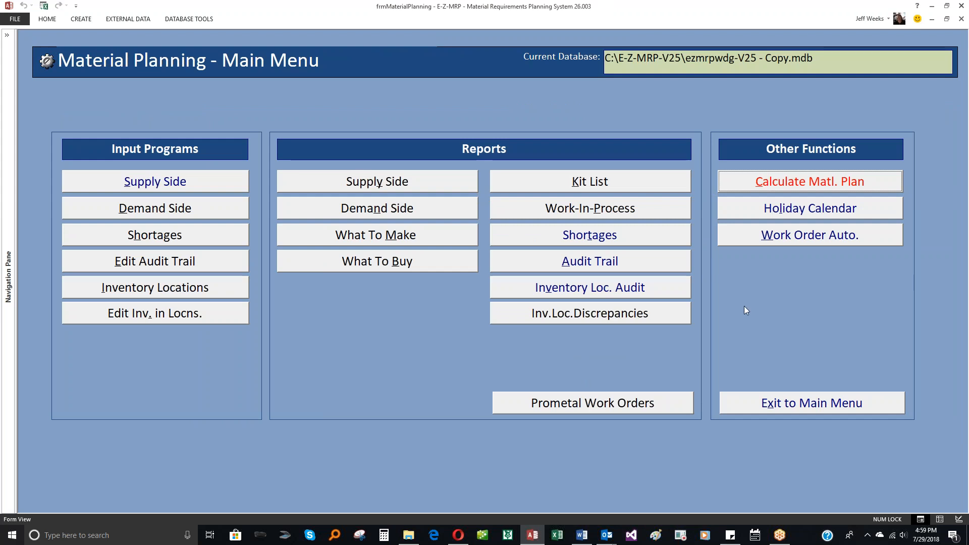
click(761, 187)
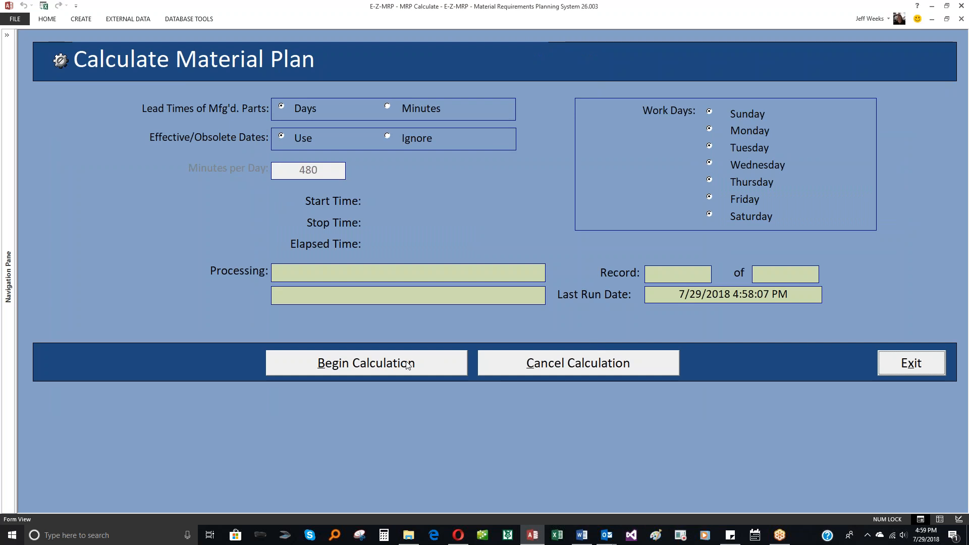
click(408, 364)
click(491, 302)
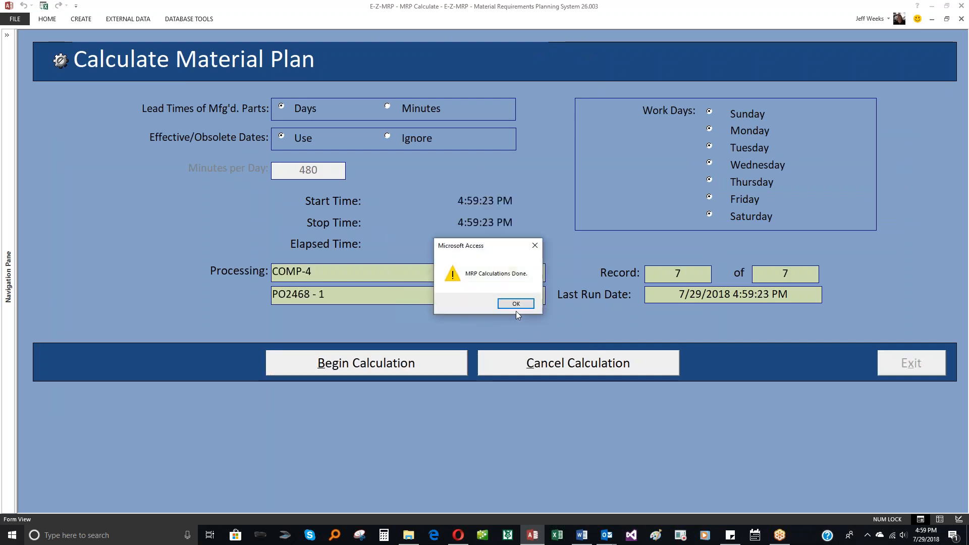
click(516, 305)
click(919, 368)
- Reopen the Release Work Orders form from Work Order Automation and generate an unfiltered list of work orders to release
click(813, 238)
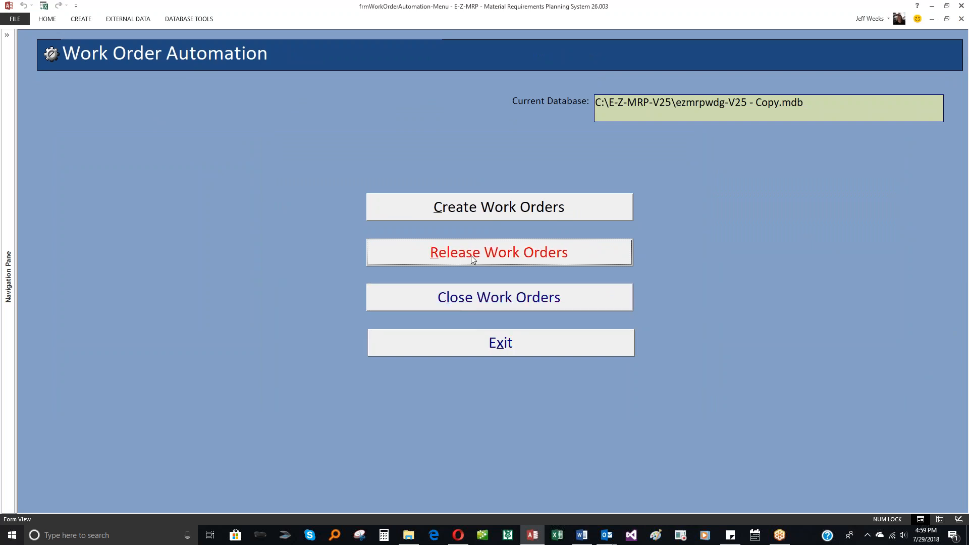
click(473, 259)
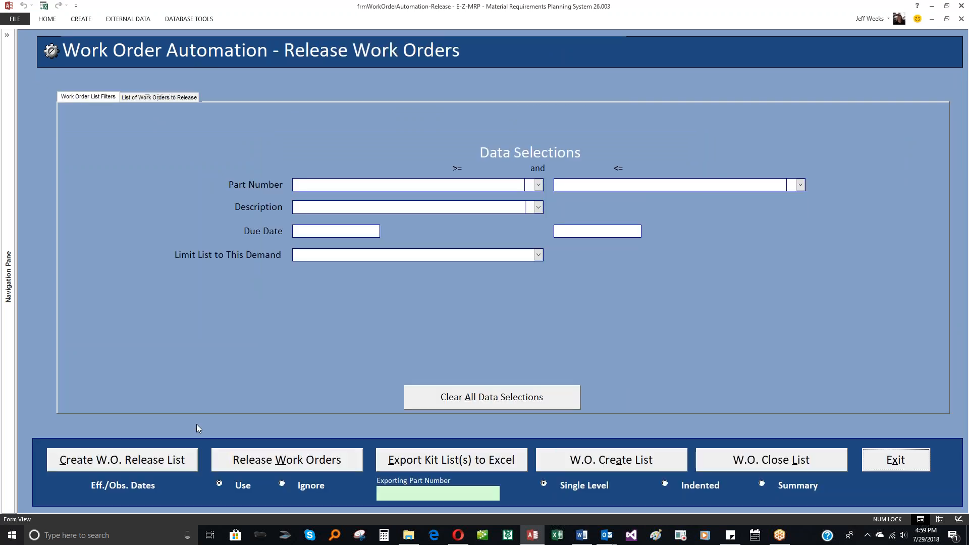
click(177, 459)
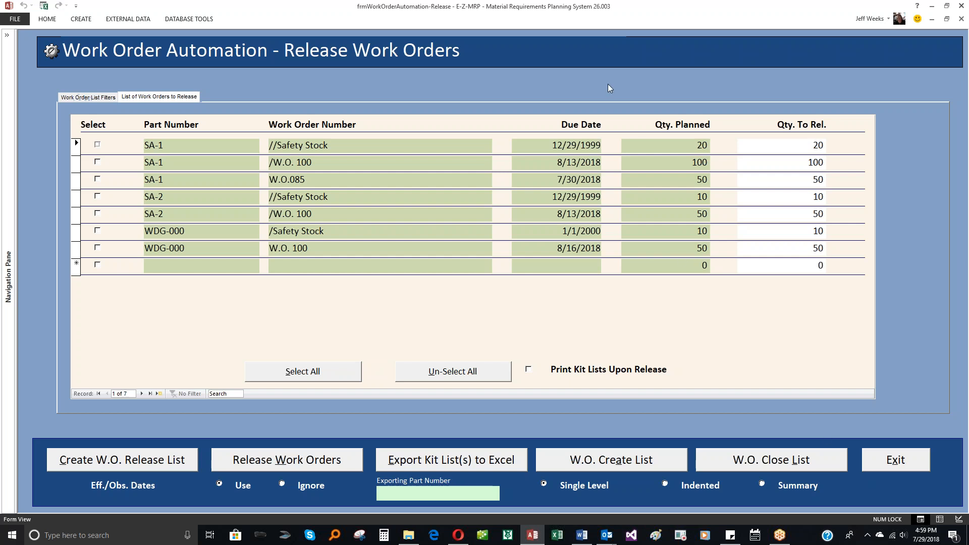
click(927, 360)
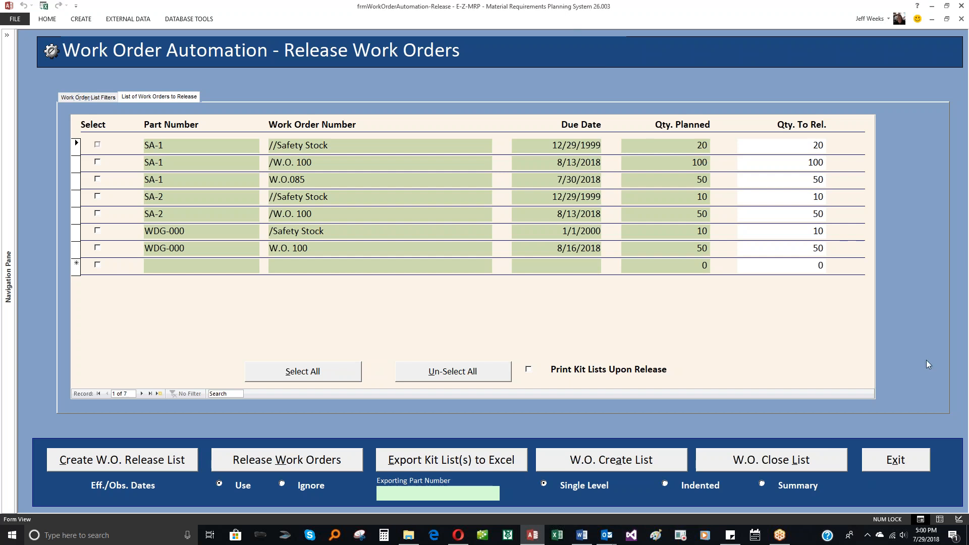